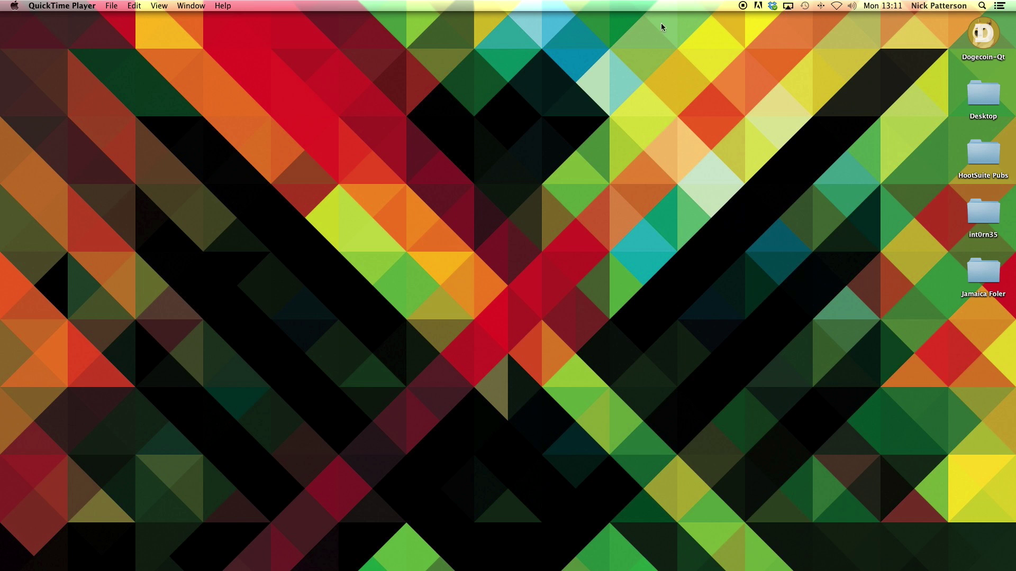
Switch to Firefox, view the Soundflower download page on Cycling '74 and its Google Code project page, and put the browser window away.
mouse_move(706, 567)
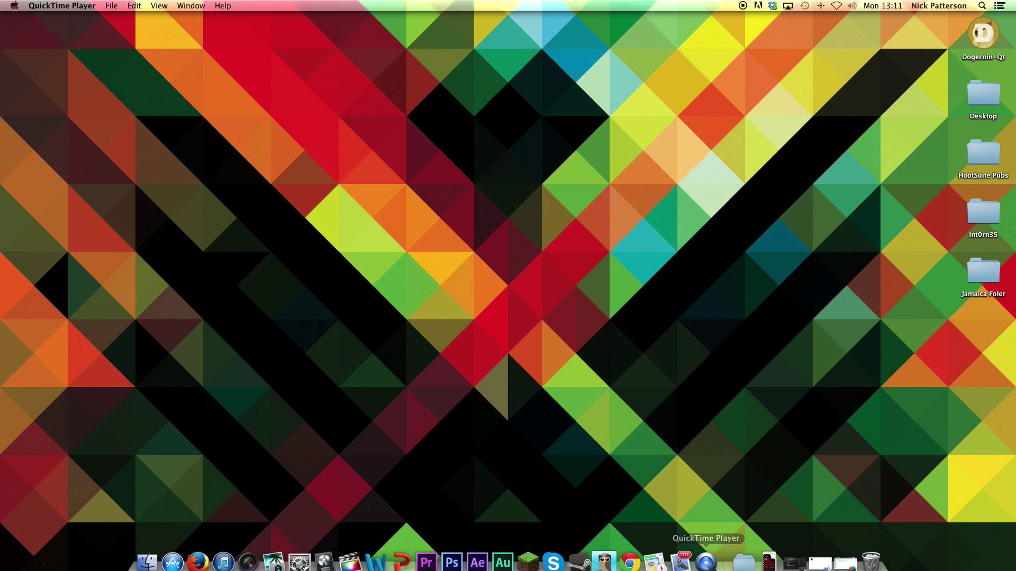
left_click(846, 555)
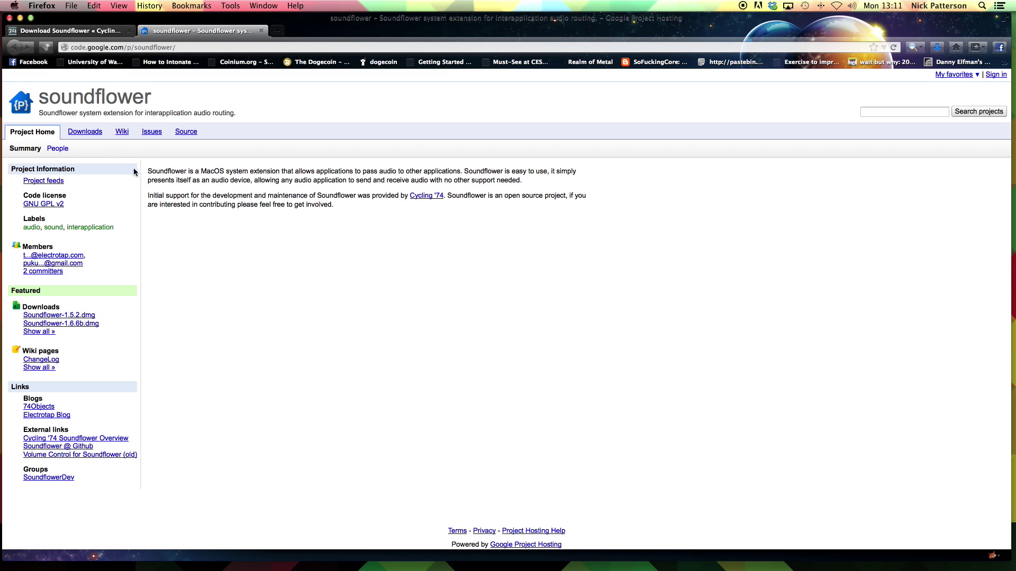
left_click(74, 30)
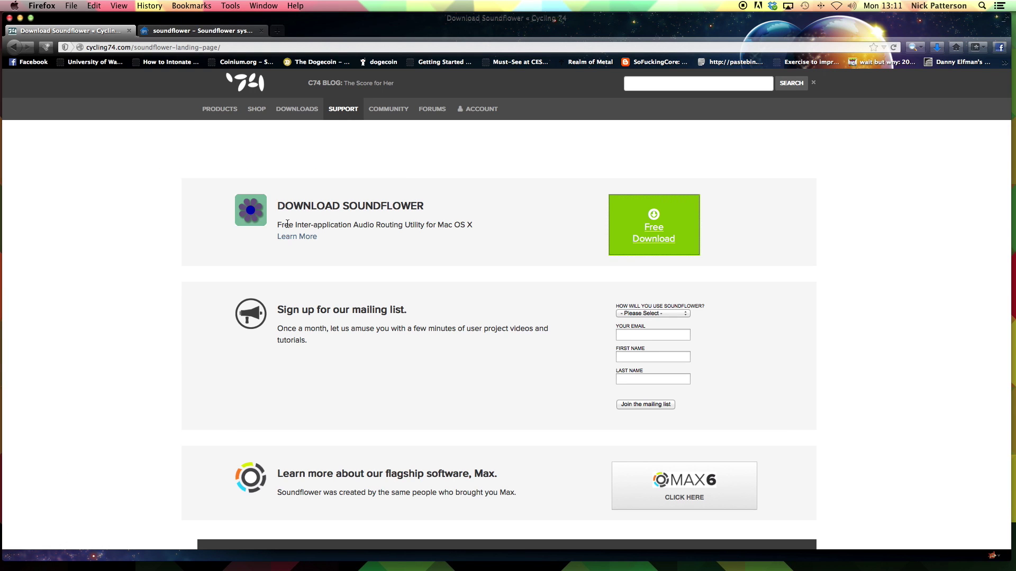
left_click_drag(295, 225, 471, 227)
left_click(477, 227)
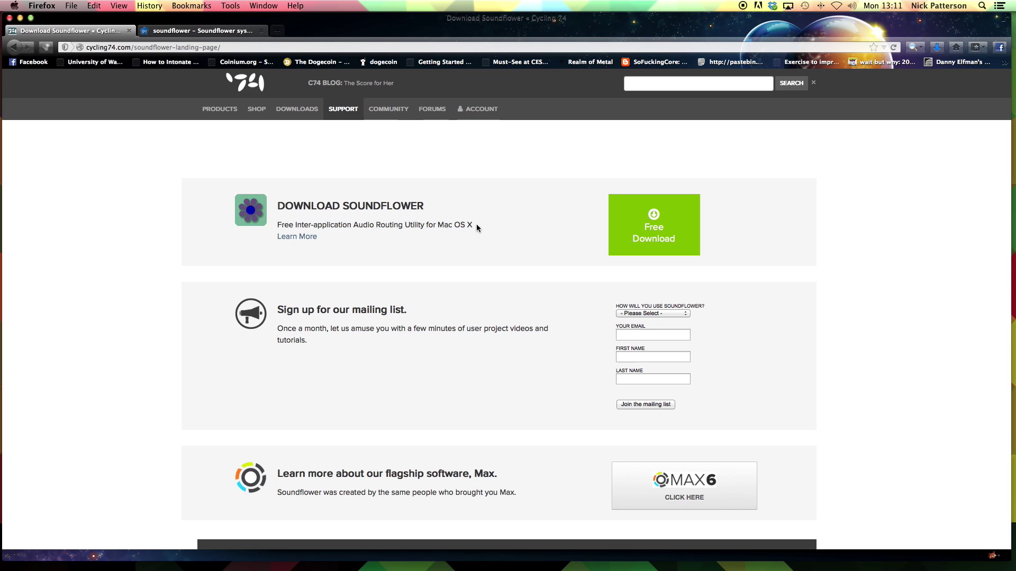
left_click(186, 31)
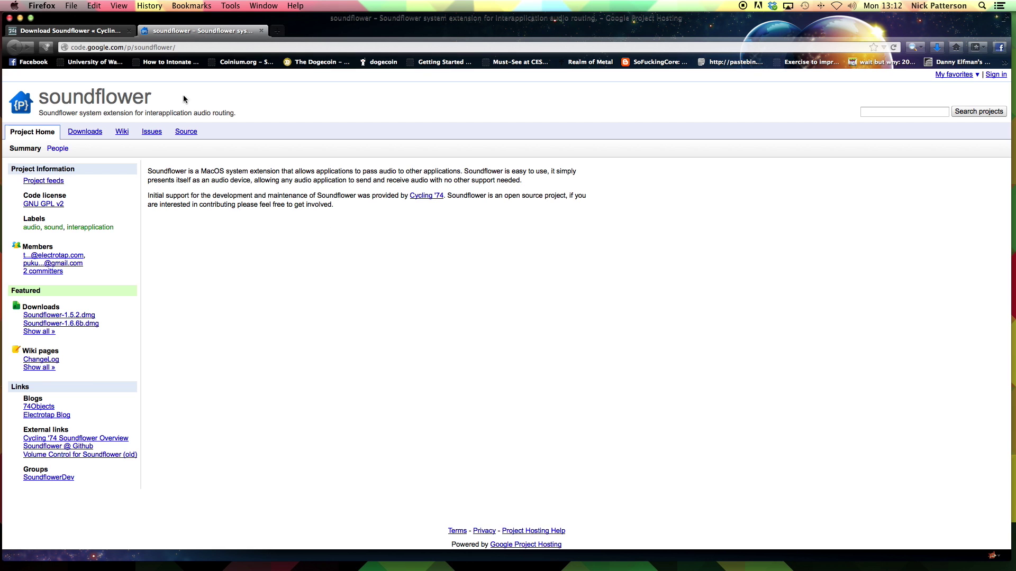
left_click(20, 18)
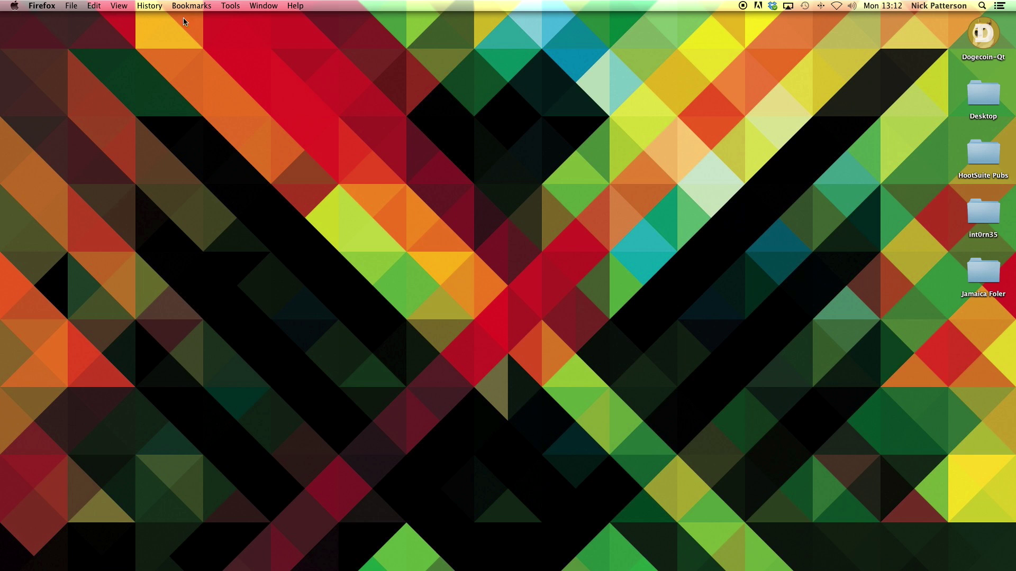
Check the system's Sound preferences for Soundflower among the output and input devices, and close the preferences.
left_click(13, 5)
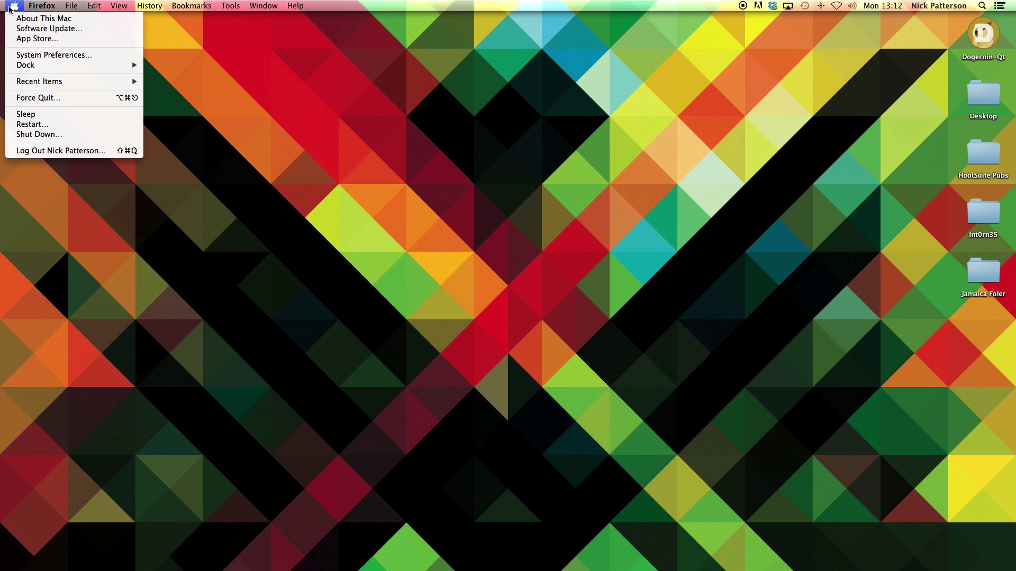
left_click(46, 55)
left_click(684, 208)
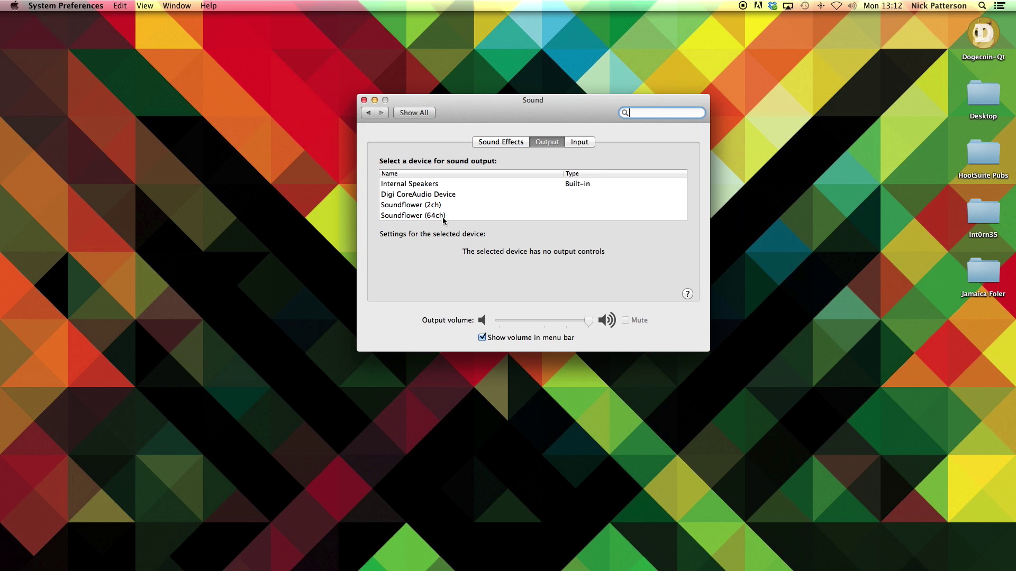
left_click(580, 143)
scroll(434, 209, "down", 1)
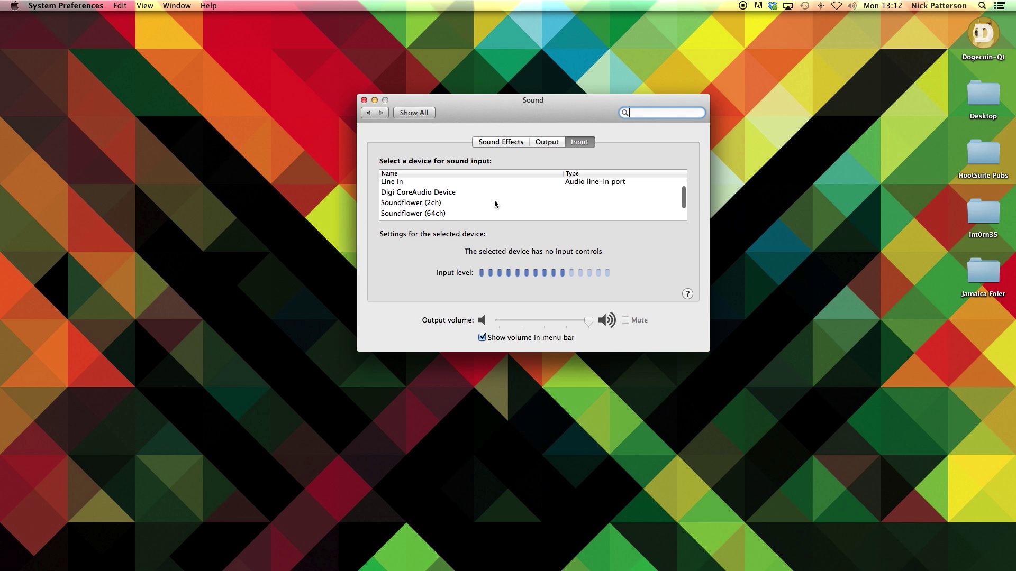
scroll(475, 204, "up", 1)
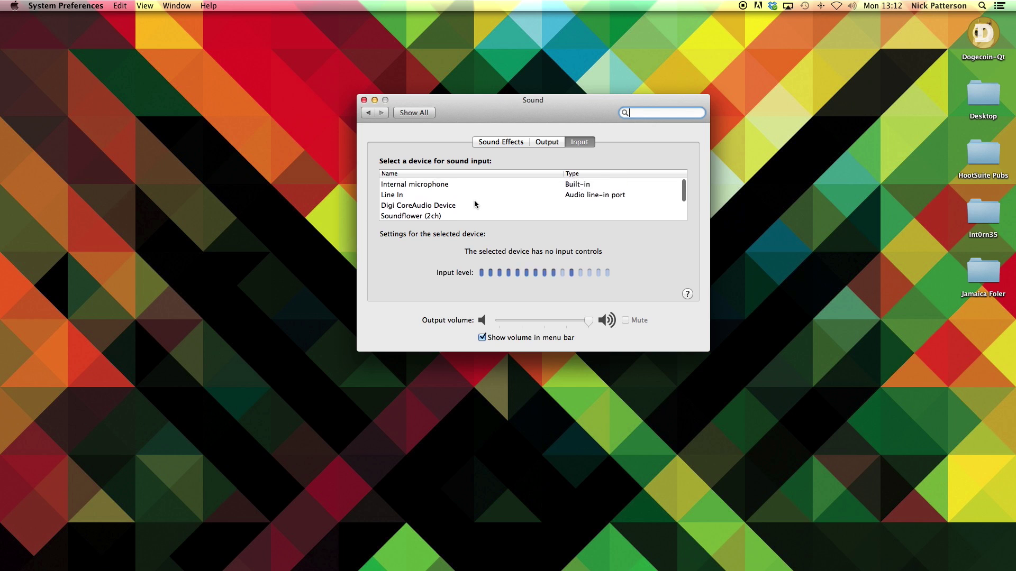
left_click(364, 100)
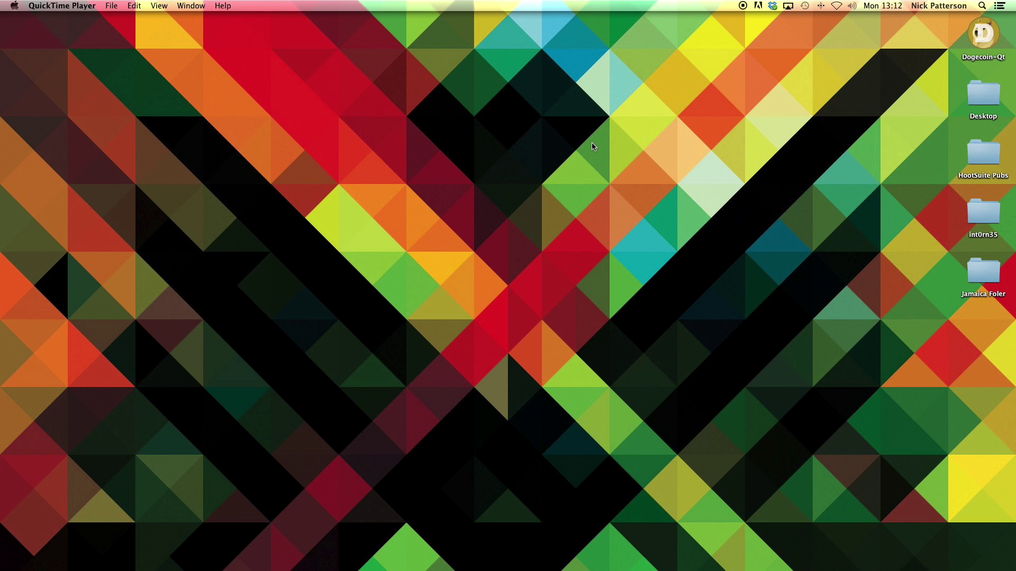
View the quick-access list of sound output and input devices, and the plain volume control.
left_click(852, 6)
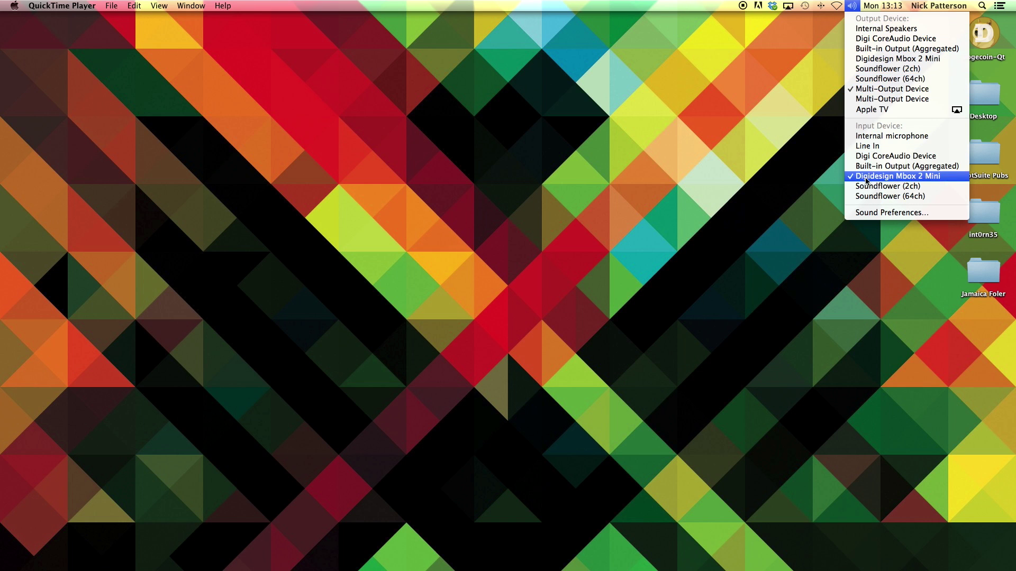
mouse_move(866, 9)
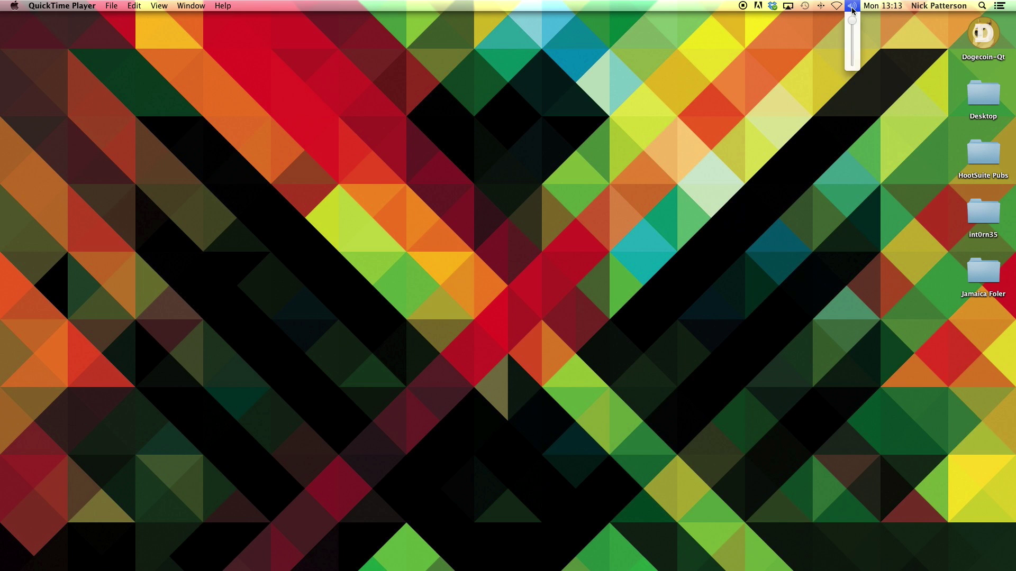
left_click(852, 7)
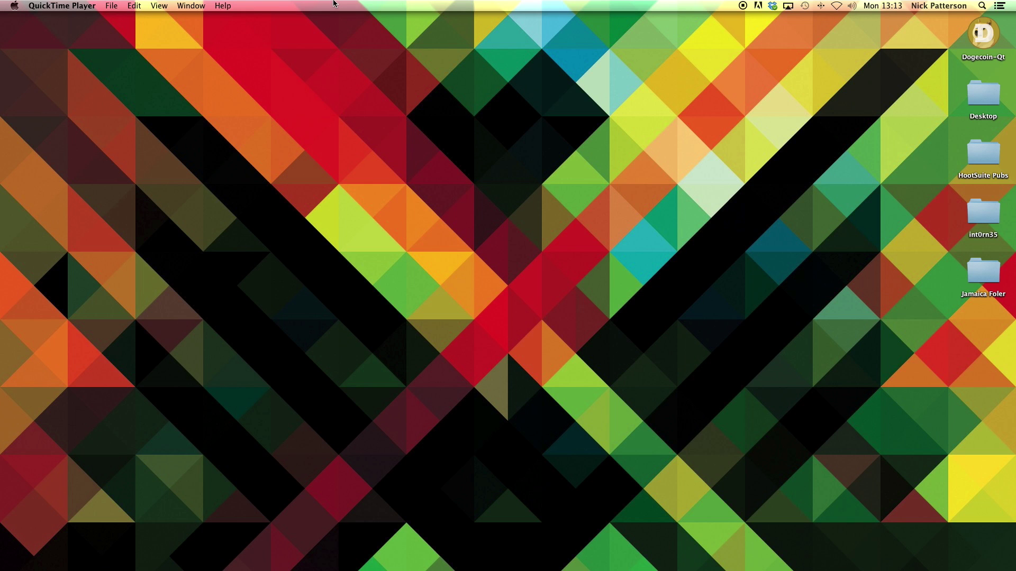
Search the Mac for "au" and launch Audio MIDI Setup.
key("super+space")
type("q")
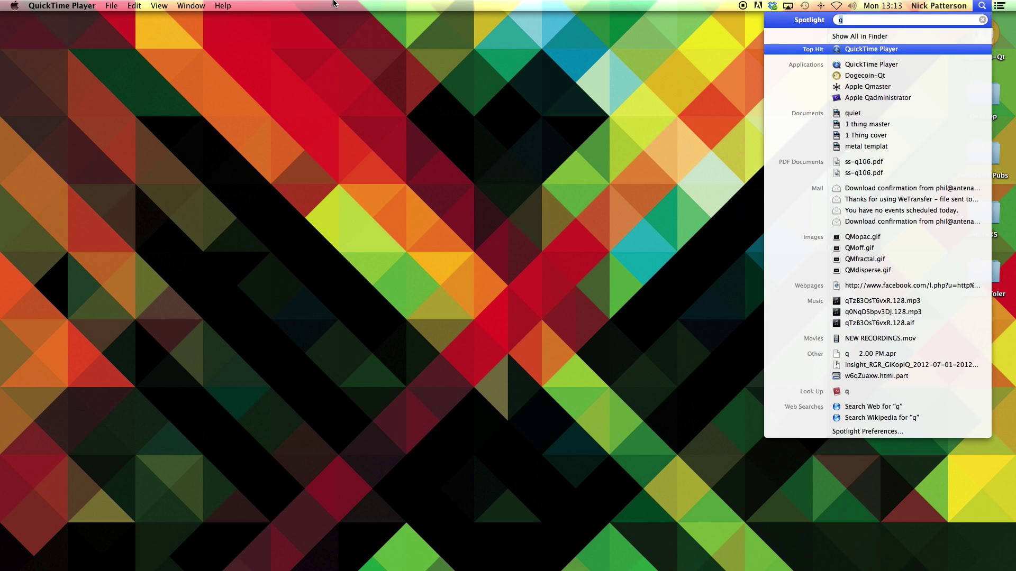
key("BackSpace")
type("au")
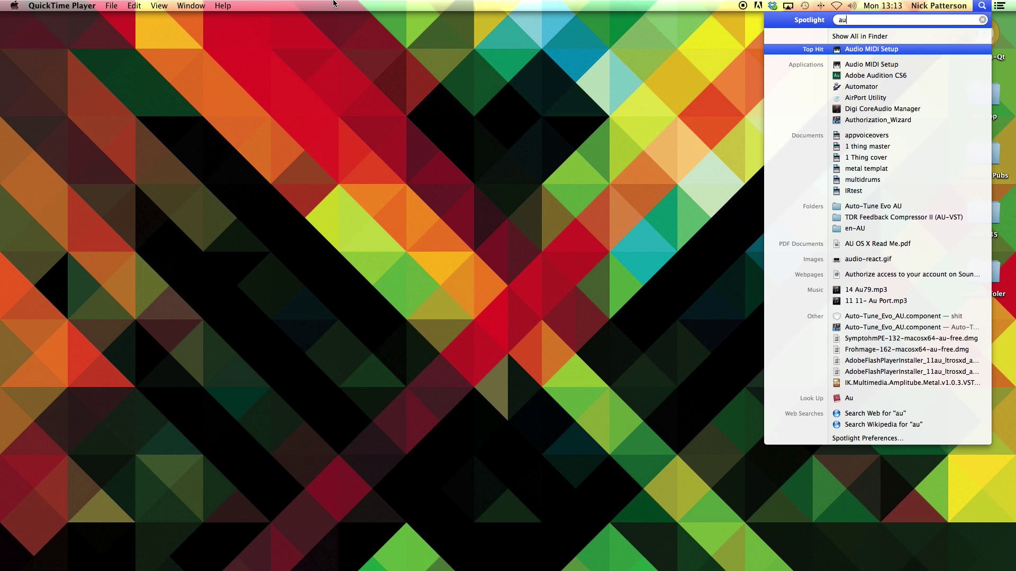
key("Return")
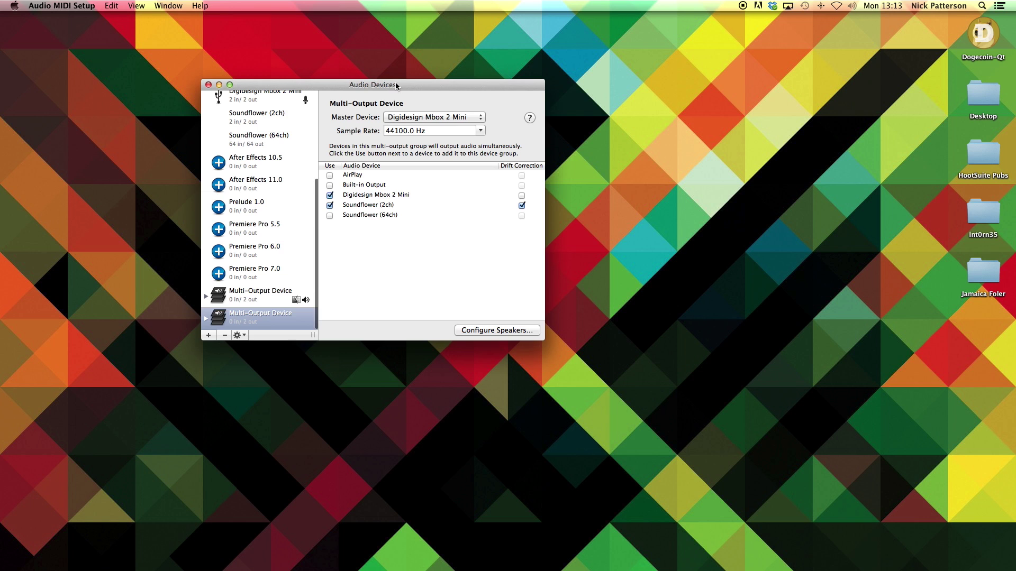
Look through the full list of audio devices in Audio MIDI Setup.
left_click_drag(402, 79, 450, 91)
scroll(270, 159, "up", 5)
scroll(267, 161, "down", 4)
scroll(303, 165, "up", 1)
scroll(302, 164, "up", 2)
scroll(303, 164, "down", 2)
scroll(303, 165, "up", 3)
scroll(302, 164, "down", 5)
scroll(303, 165, "up", 3)
scroll(303, 165, "down", 5)
scroll(303, 164, "up", 5)
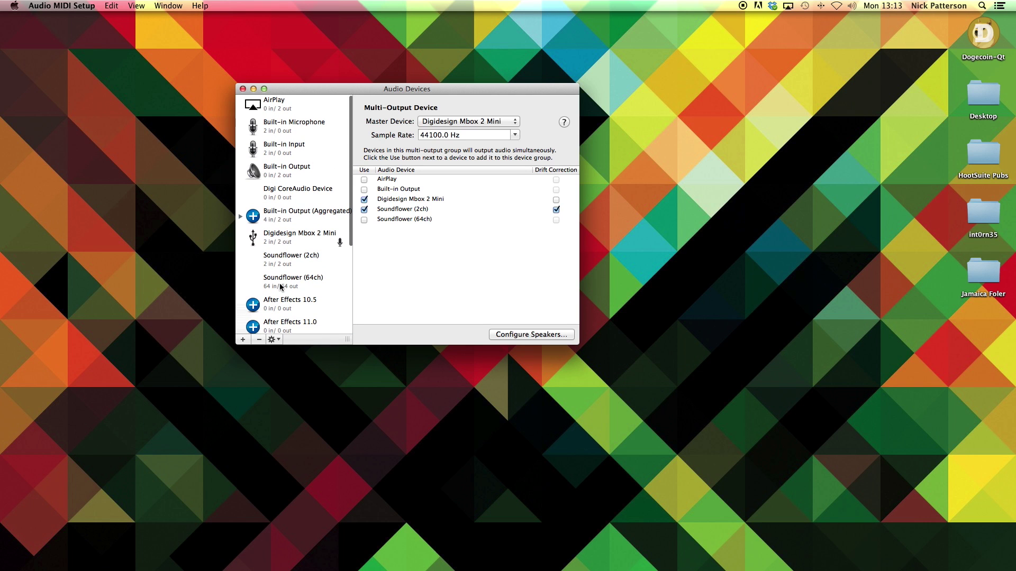
Create a new multi-output device and decline Logic Pro's offer to use it.
left_click(244, 340)
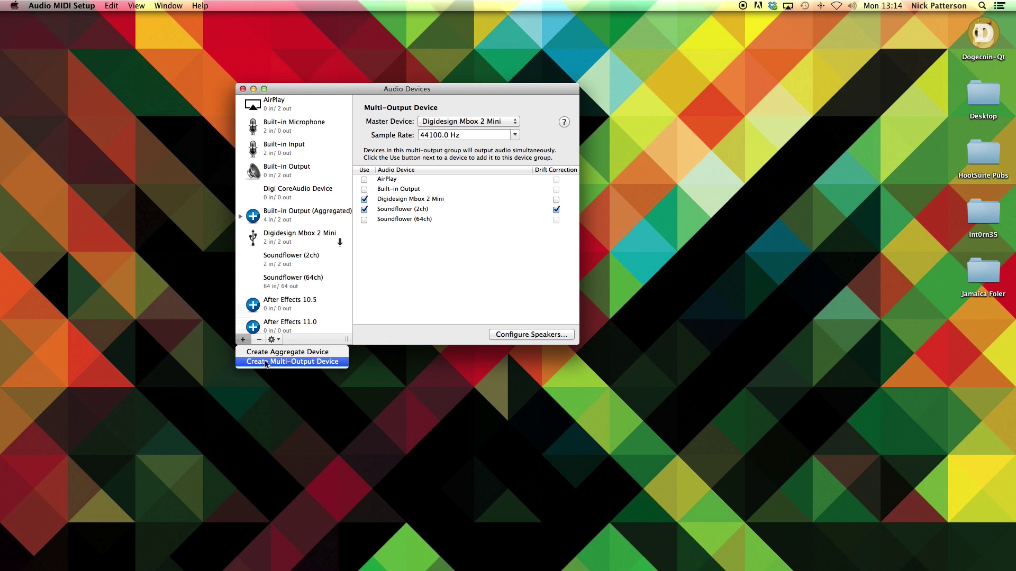
left_click(265, 362)
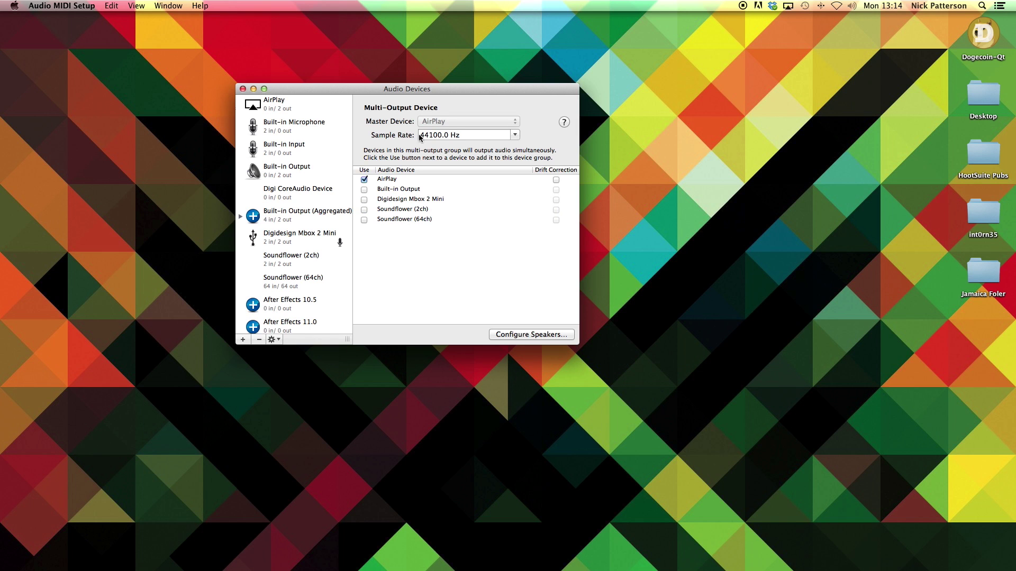
left_click(603, 133)
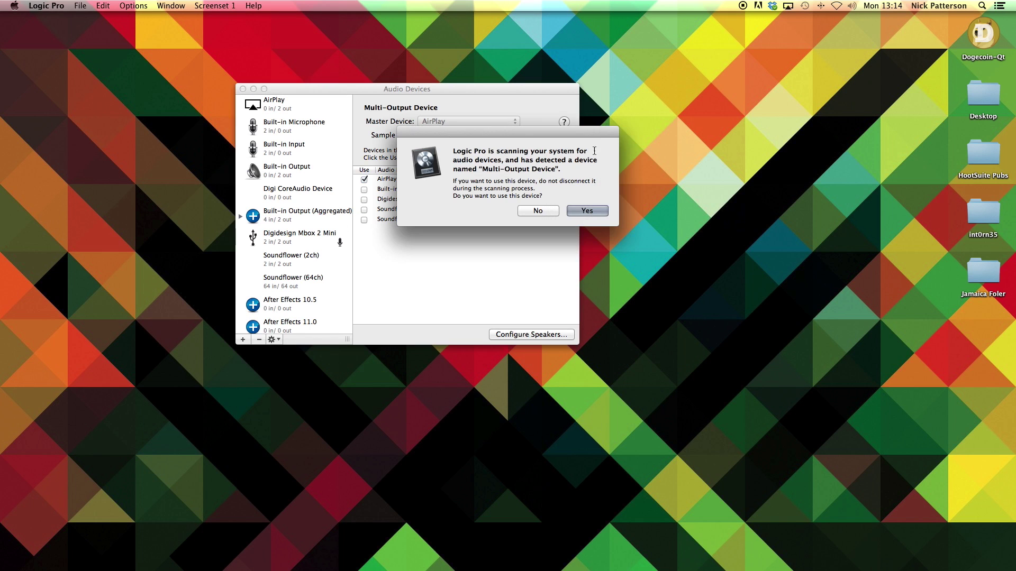
left_click(541, 212)
left_click_drag(436, 89, 484, 90)
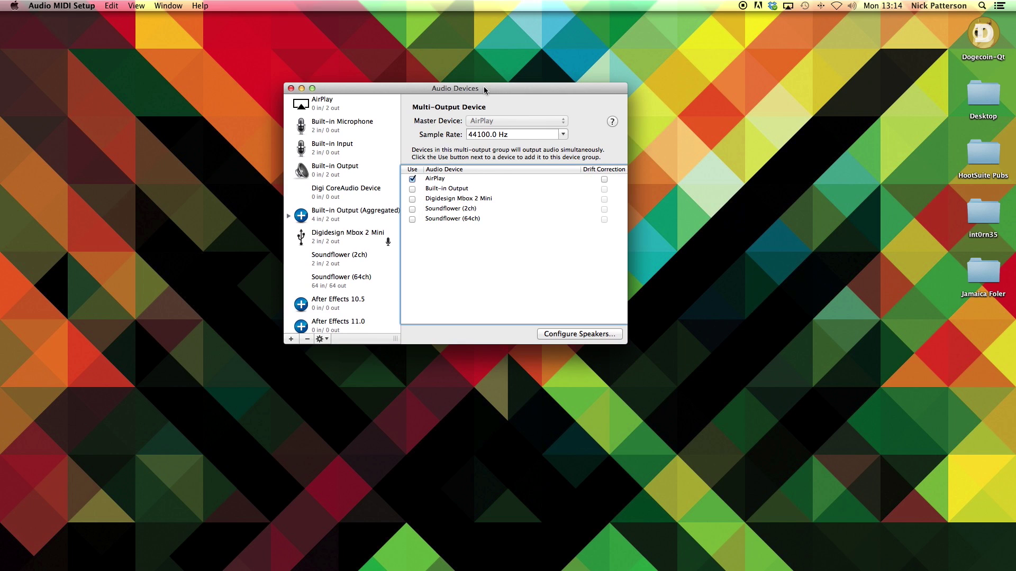
Remove AirPlay from the new multi-output device and include Soundflower (2ch) and Digidesign Mbox 2 Mini instead.
left_click(412, 180)
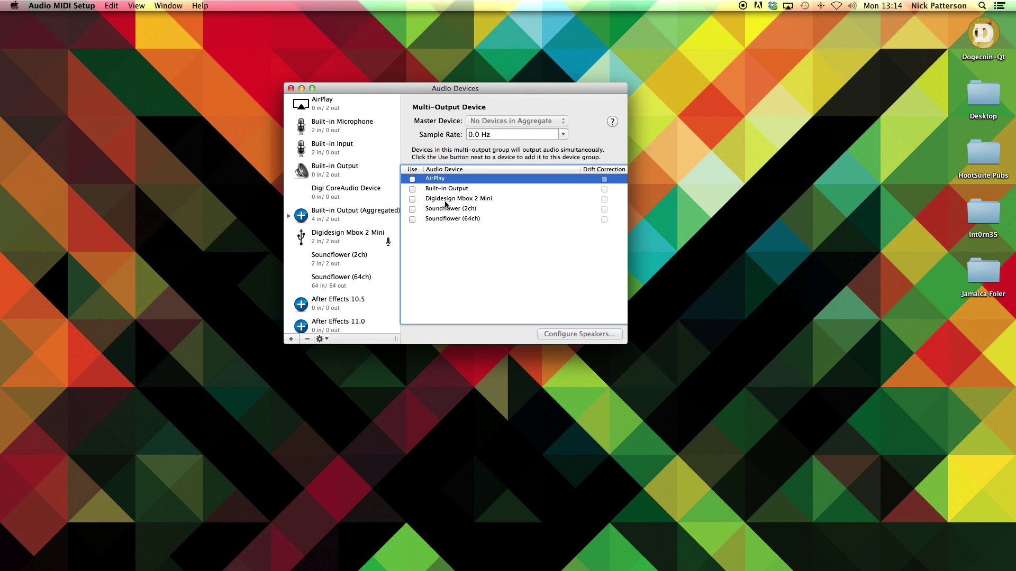
left_click(413, 210)
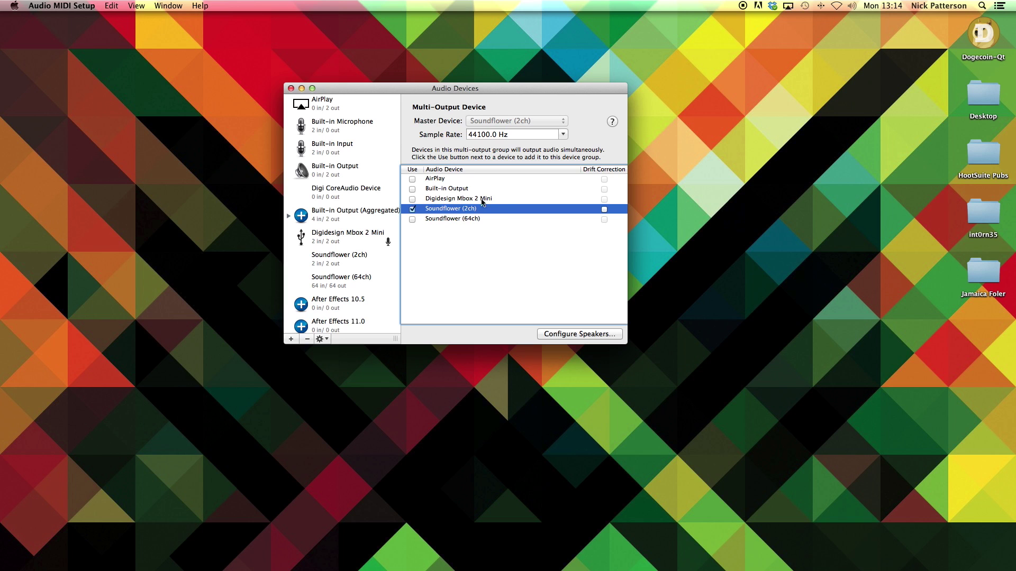
left_click(413, 200)
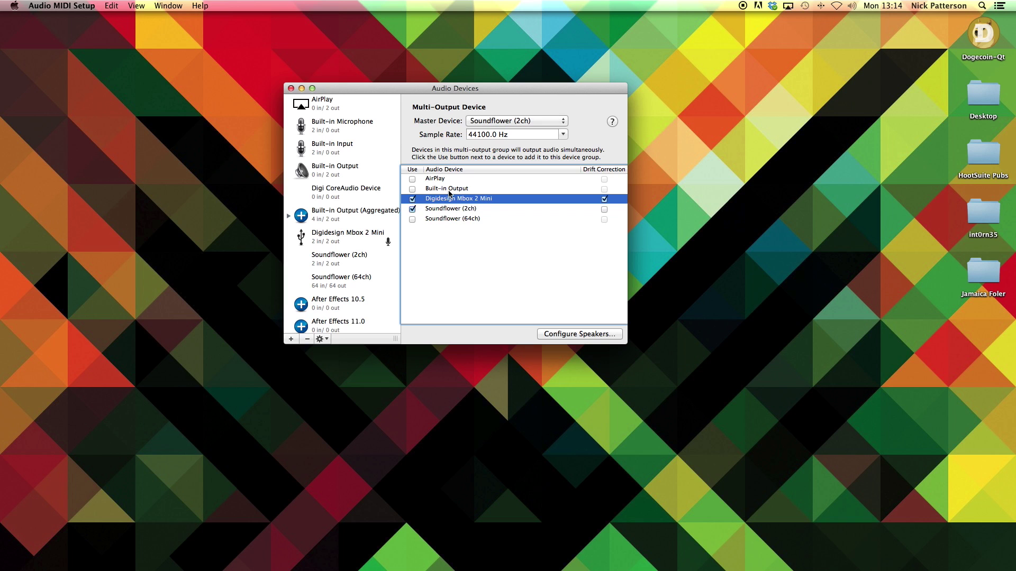
Try Built-in Output in place of Digidesign Mbox 2 Mini in the multi-output device, and switch back to the Mbox.
left_click(413, 199)
left_click(412, 189)
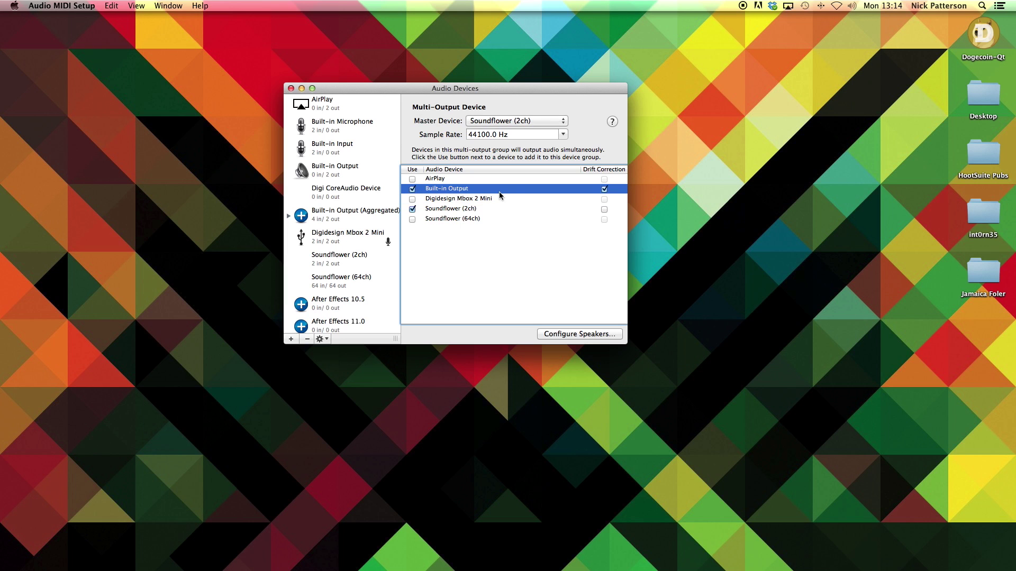
left_click(412, 189)
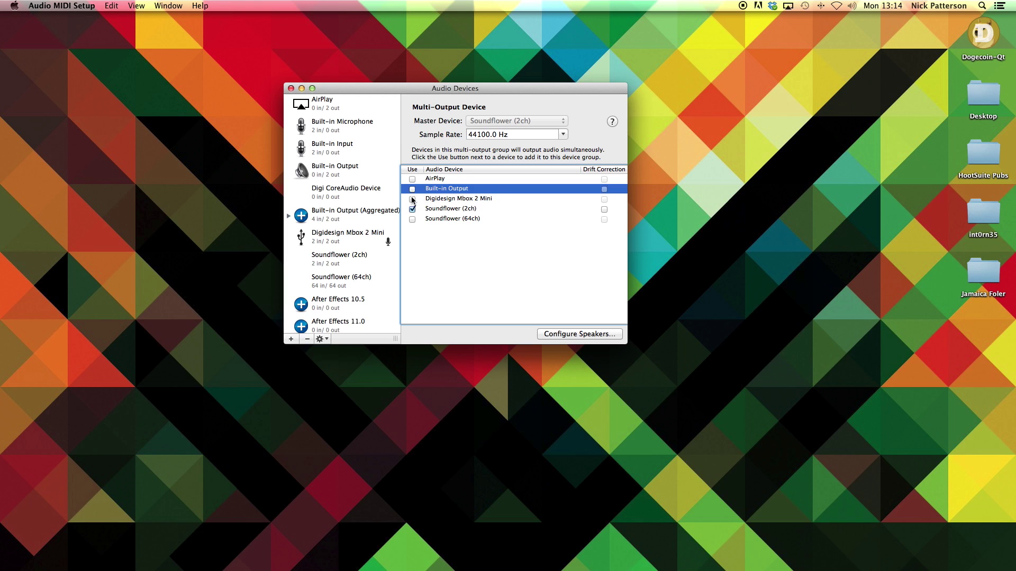
left_click(413, 199)
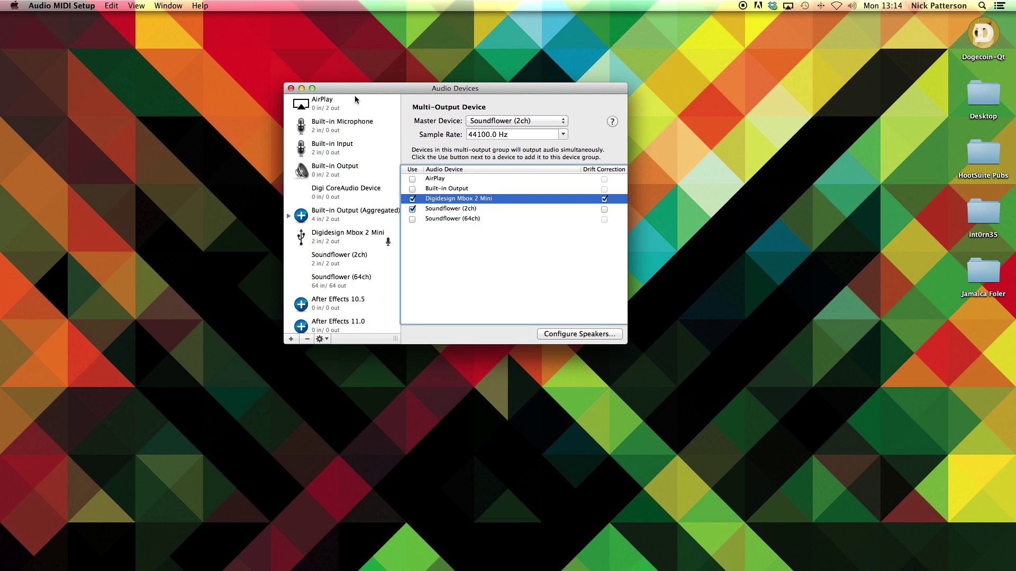
Close the Audio Devices window and check the quick-access sound list for the multi-output and Soundflower devices.
left_click(293, 92)
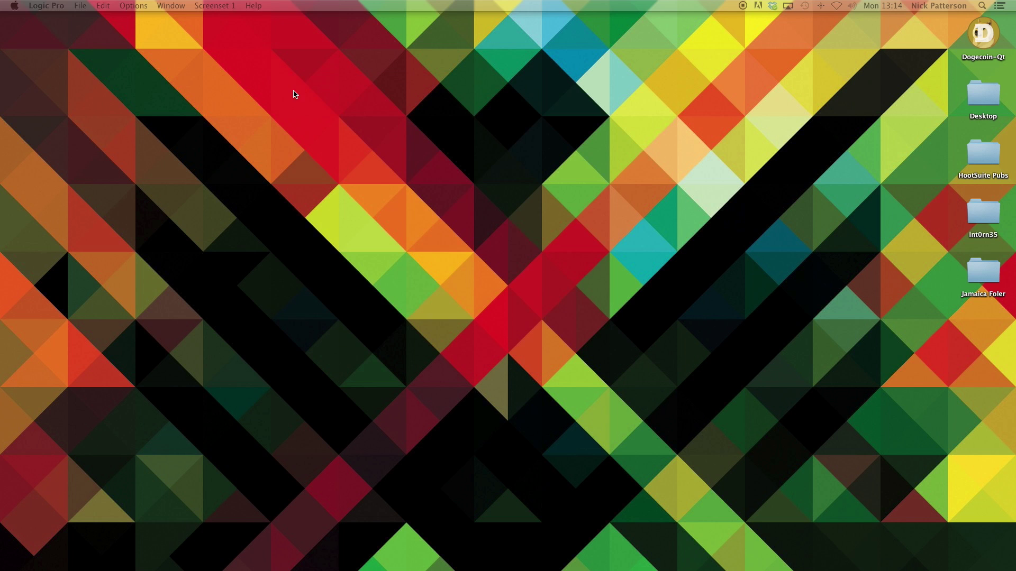
left_click(852, 6, "alt")
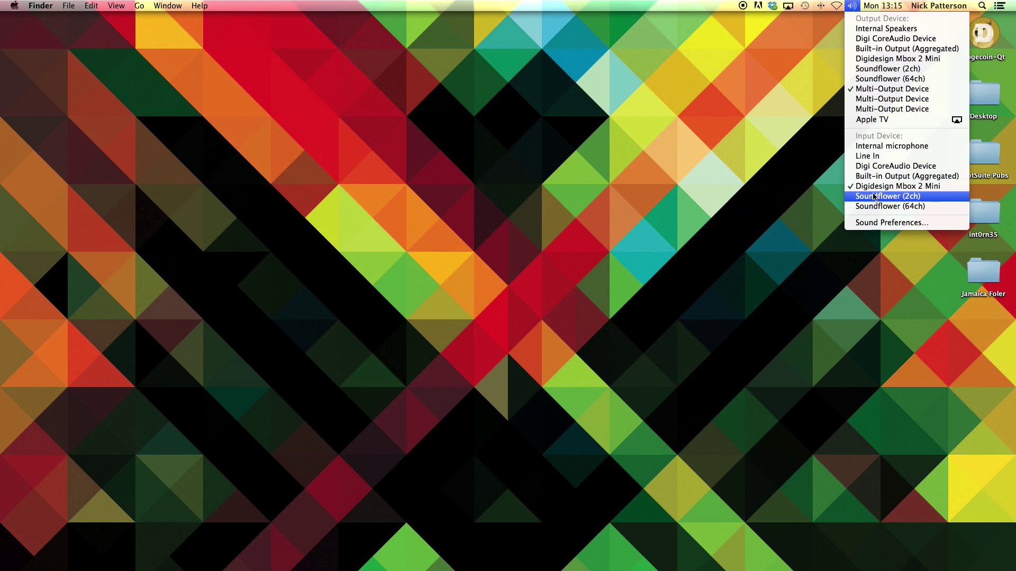
left_click(802, 67)
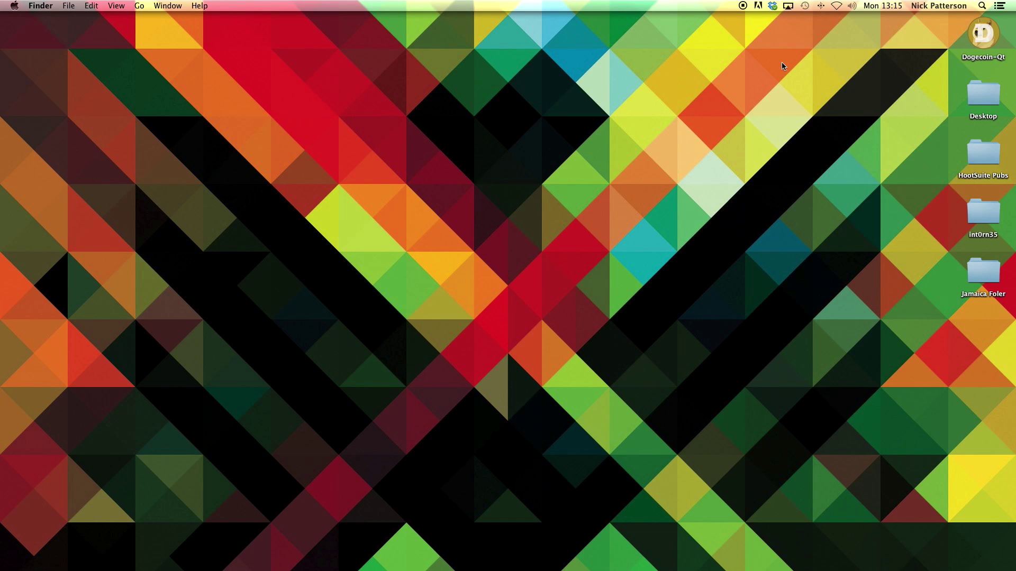
Search the Mac for "quick" and open QuickTime Player.
key("super+space")
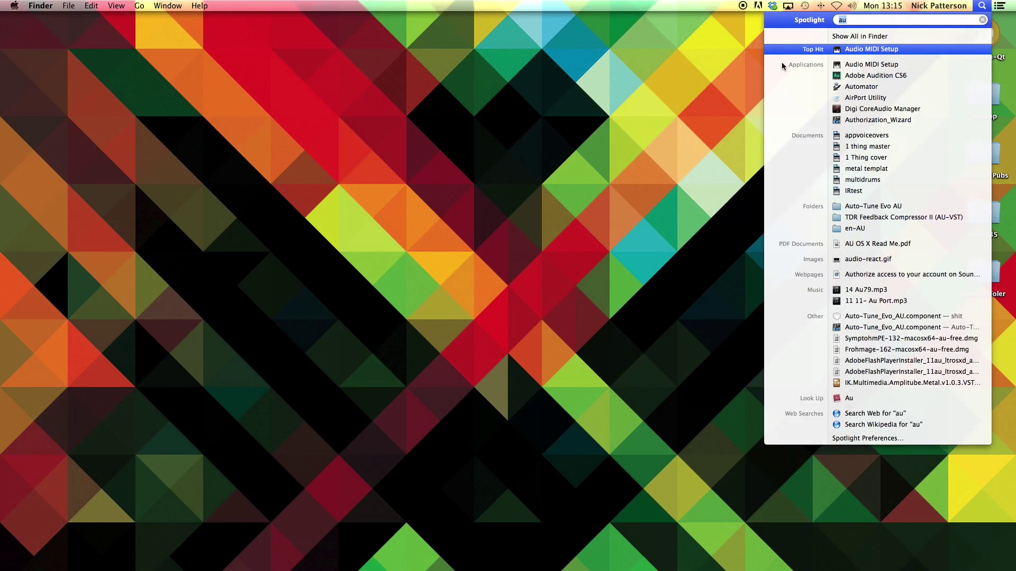
type("qioc")
key("BackSpace")
key("BackSpace")
type("ck")
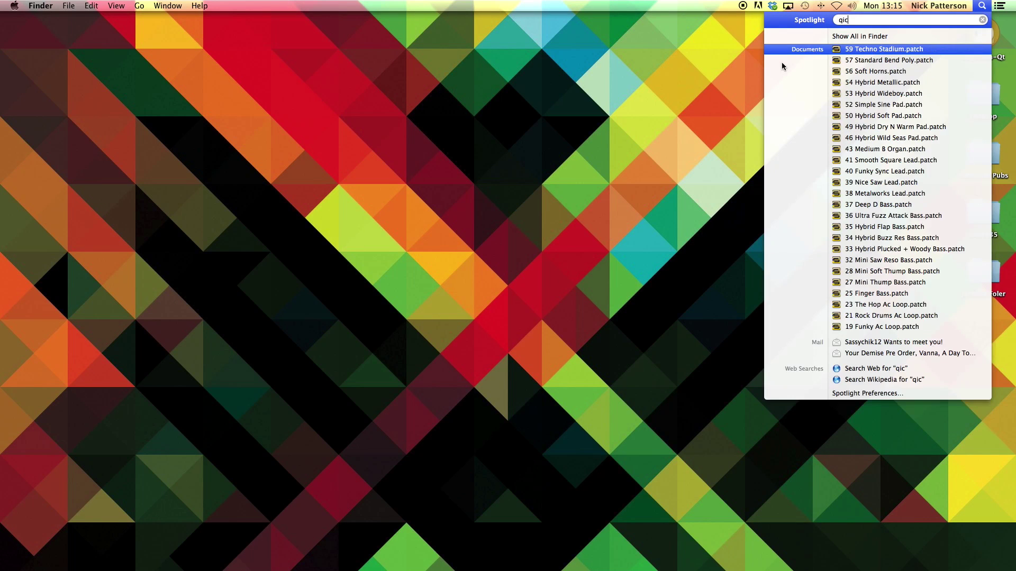
key("BackSpace")
key("BackSpace")
key("BackSpace")
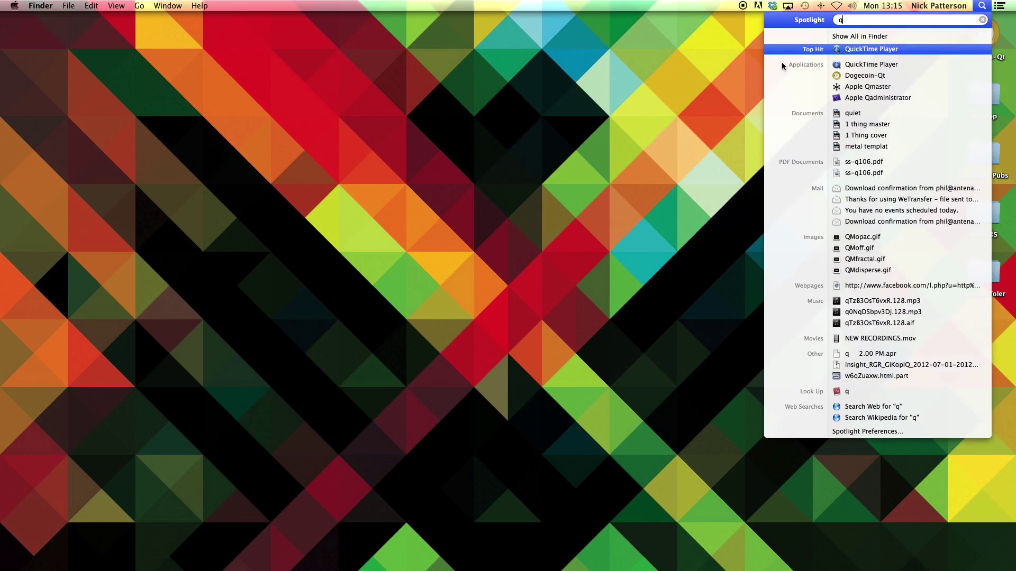
type("uick")
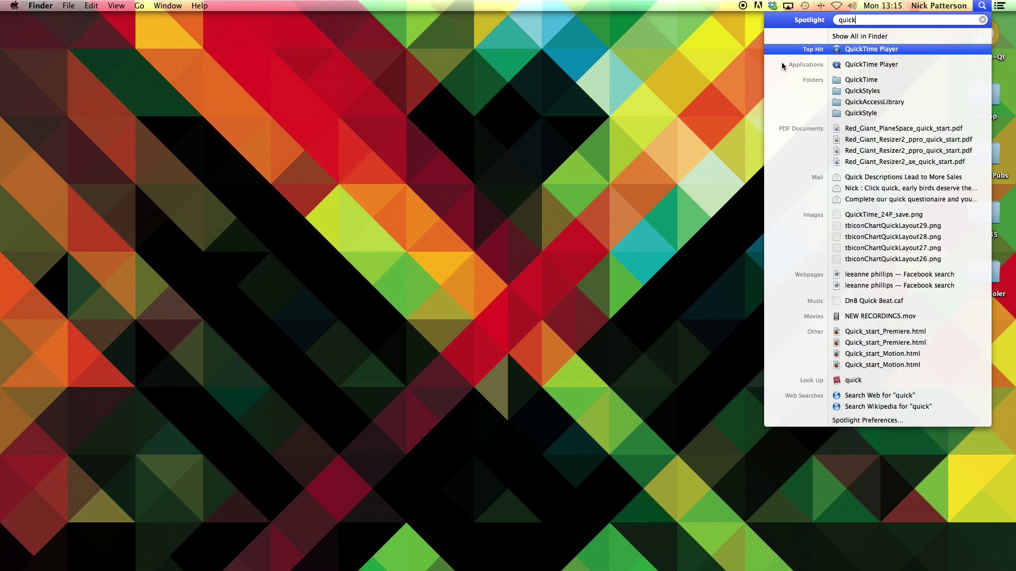
key("Return")
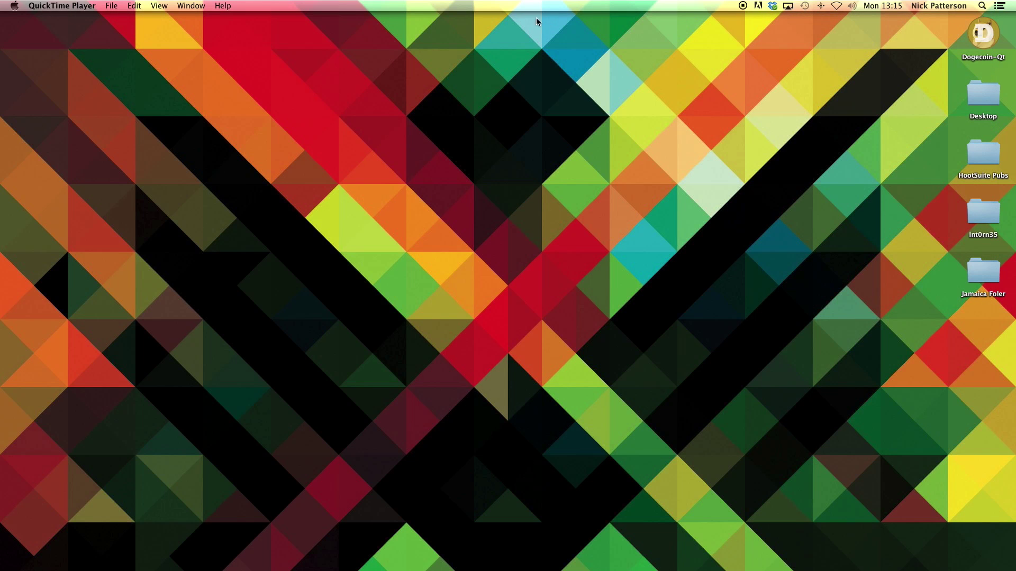
Check which new recording types QuickTime Player offers.
left_click(112, 6)
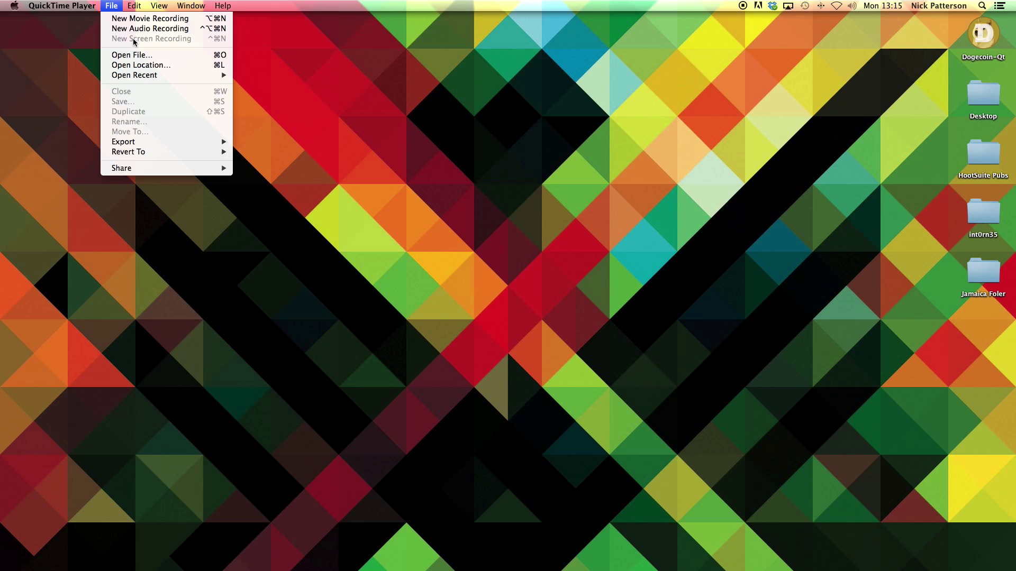
key("Escape")
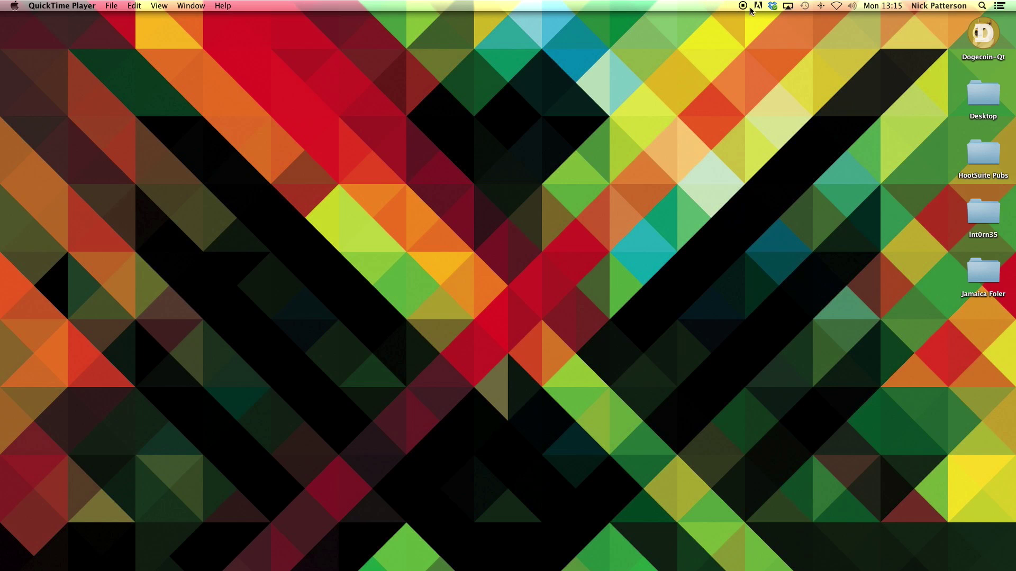
left_click(113, 6)
Review the output and input devices in the quick-access sound list, including the multi-output and Soundflower entries.
mouse_move(826, 6)
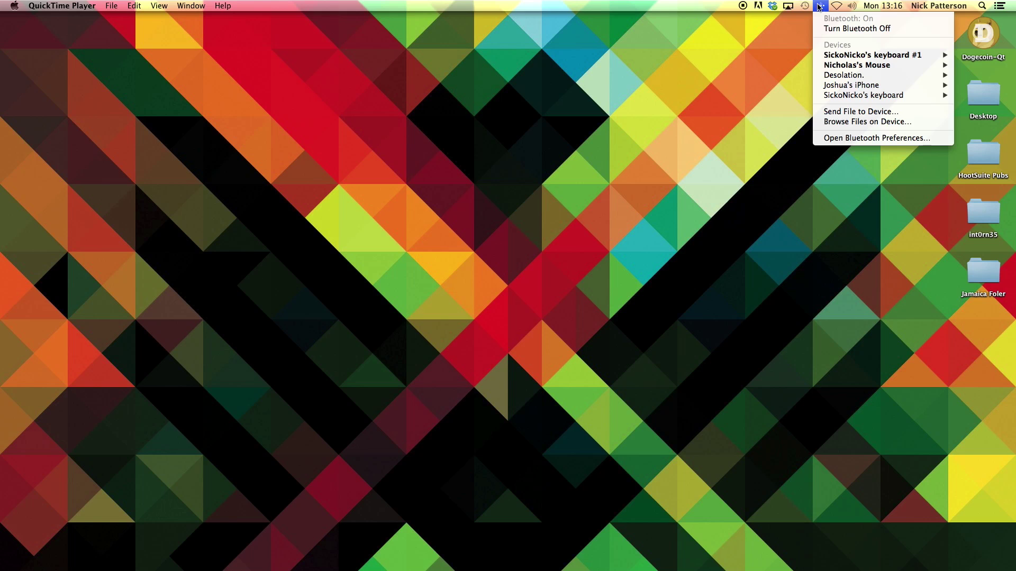
left_click(852, 7)
left_click(852, 7, "alt")
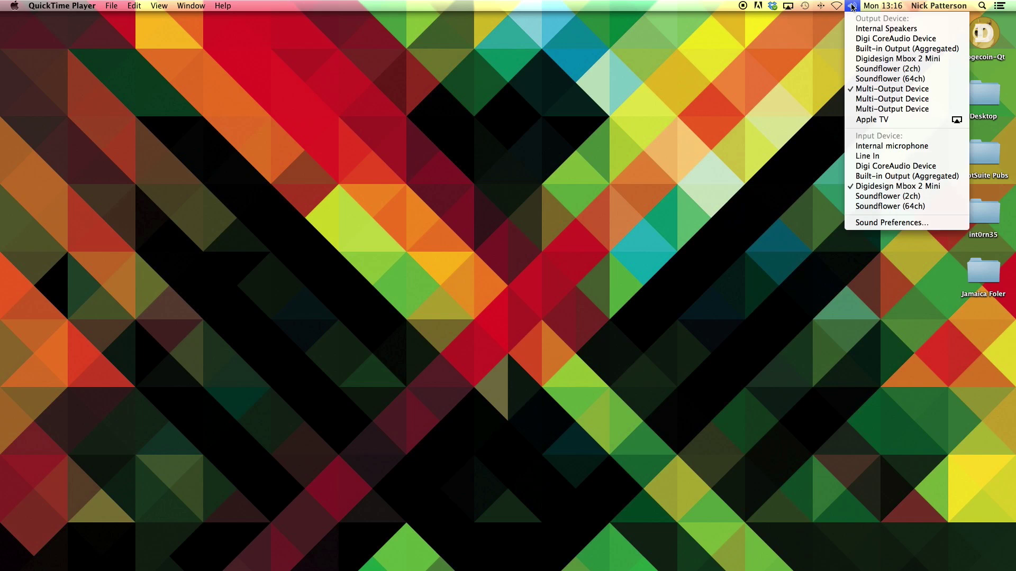
left_click(748, 100)
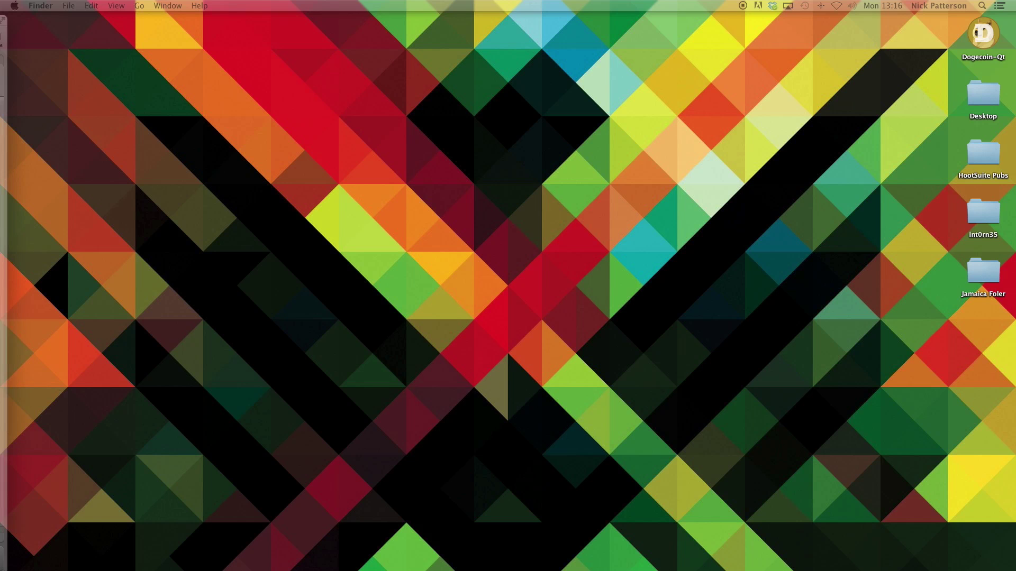
Switch to the Games Capture VO project in Logic Pro, hide the Lists area and delete the short region on the Voiceover track.
key("ctrl+Left")
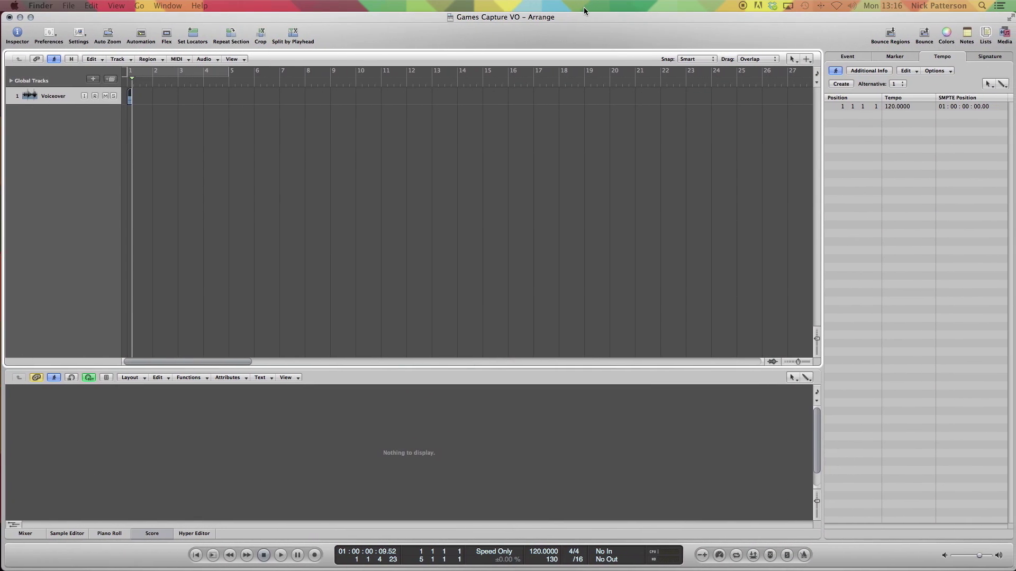
left_click(984, 35)
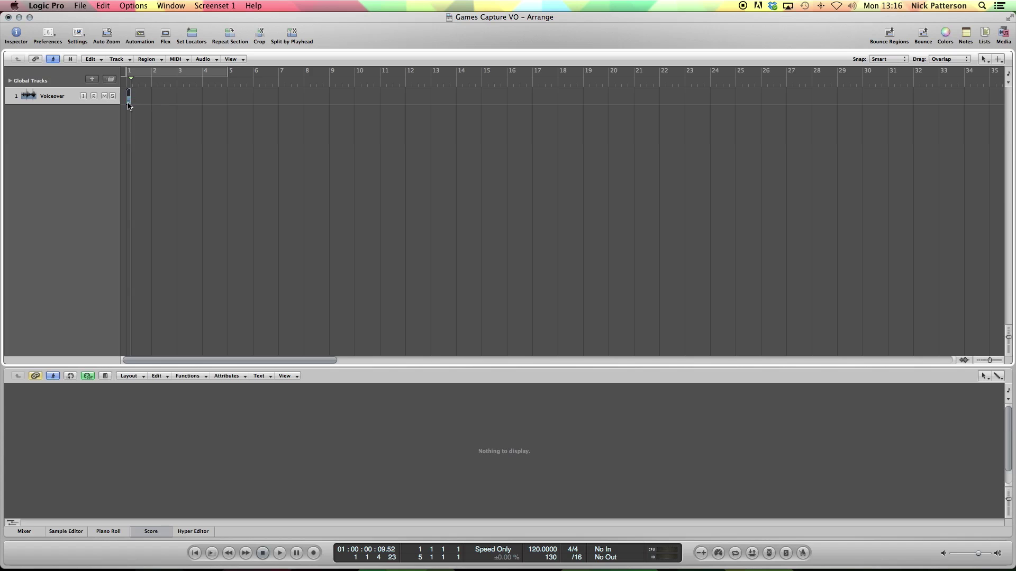
key("Delete")
key("Return")
Close the editor area below the arrangement and return to the Finder desktop.
left_click(30, 532)
left_click(30, 531)
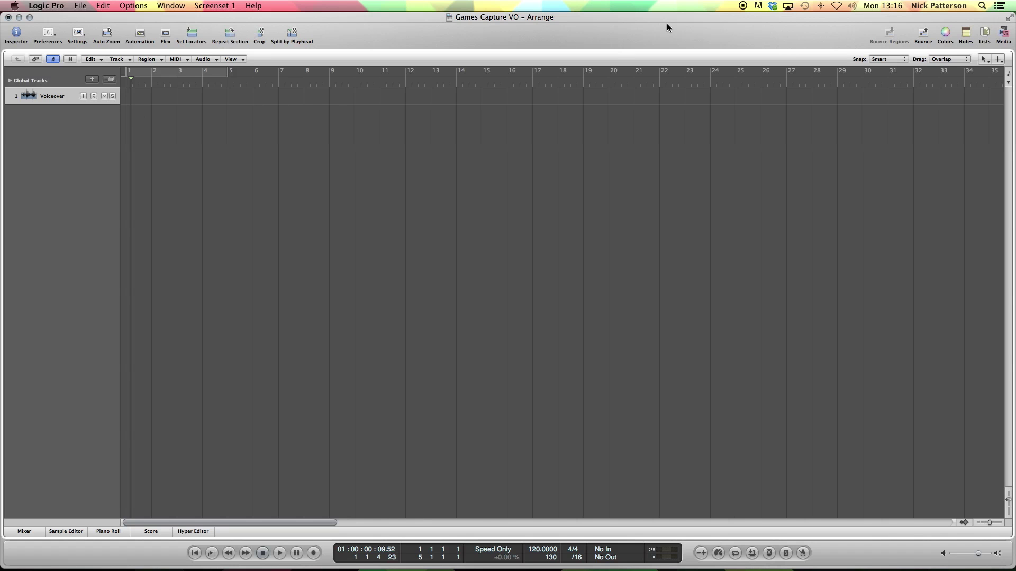
key("F11")
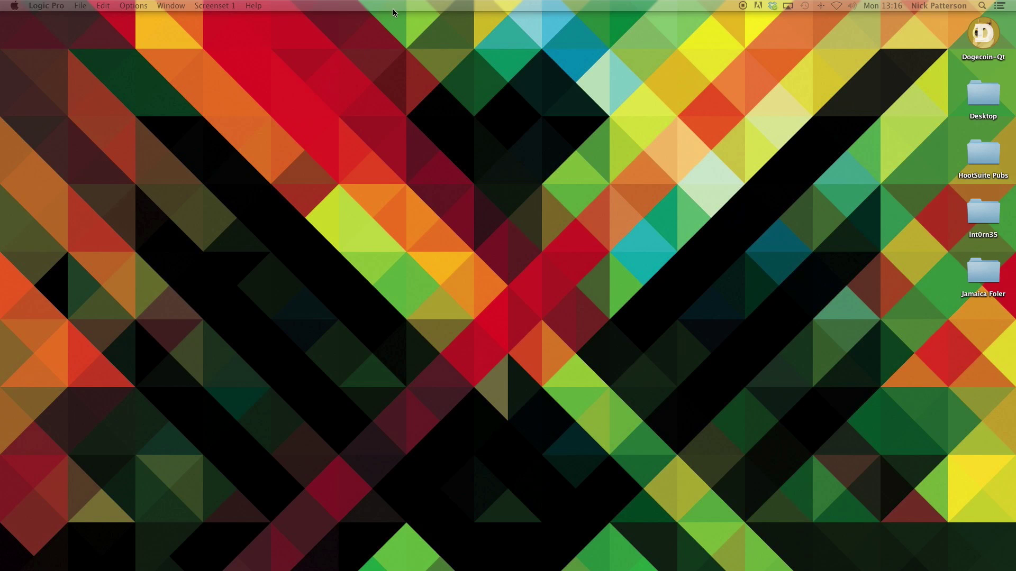
left_click(420, 56)
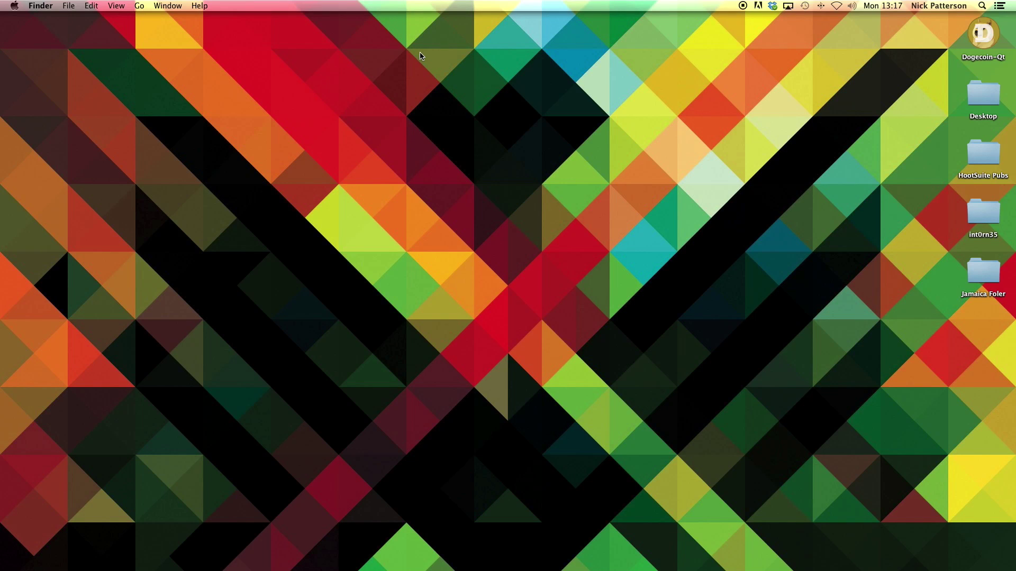